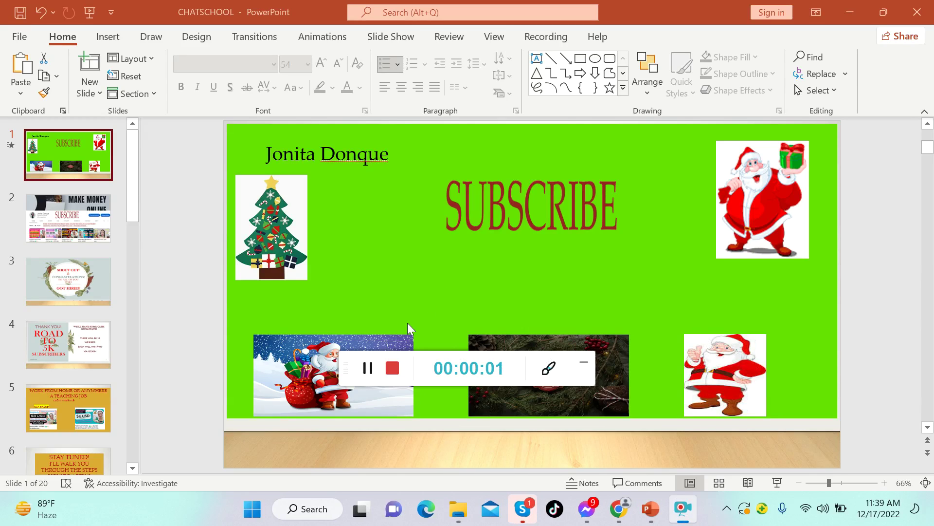
# - Play the title slide's video, then move to slide 2, MAKE MONEY ONLINE
pyautogui.moveTo(344, 367); pyautogui.dragTo(108, 37)
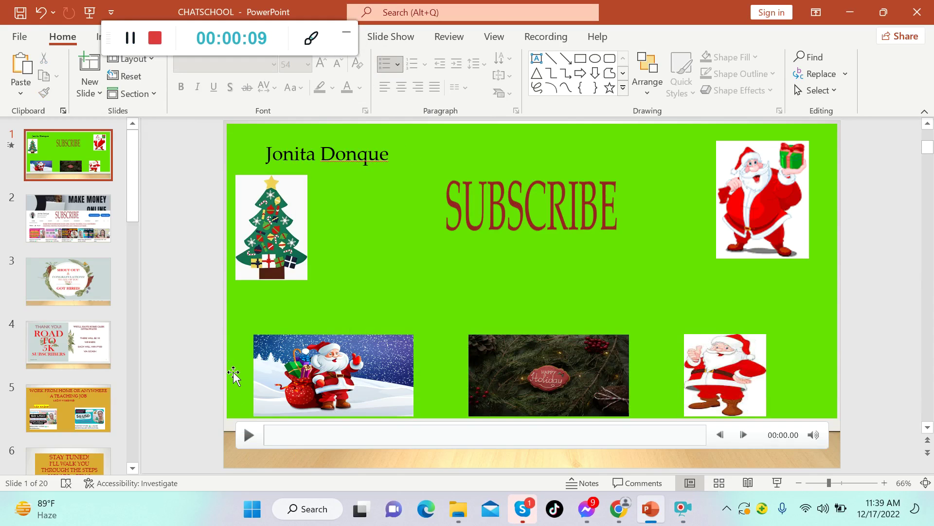
pyautogui.click(249, 436)
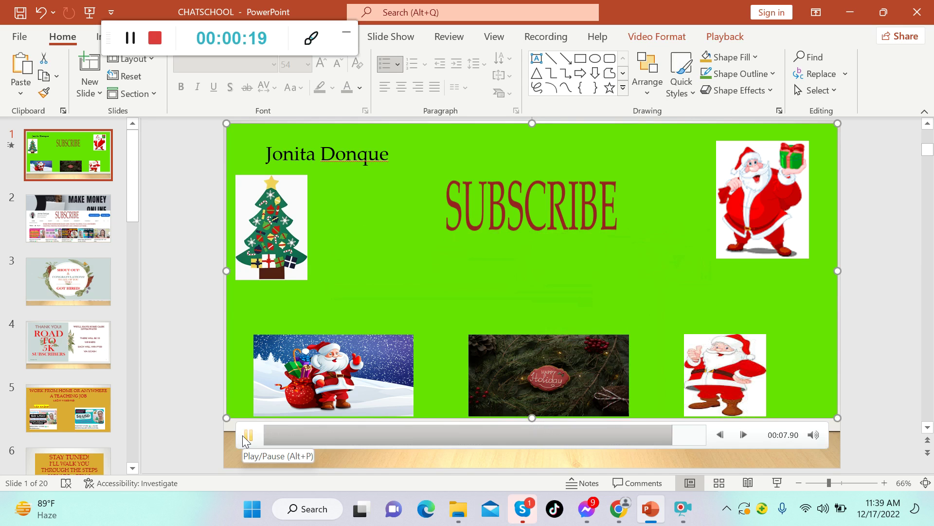
pyautogui.click(38, 217)
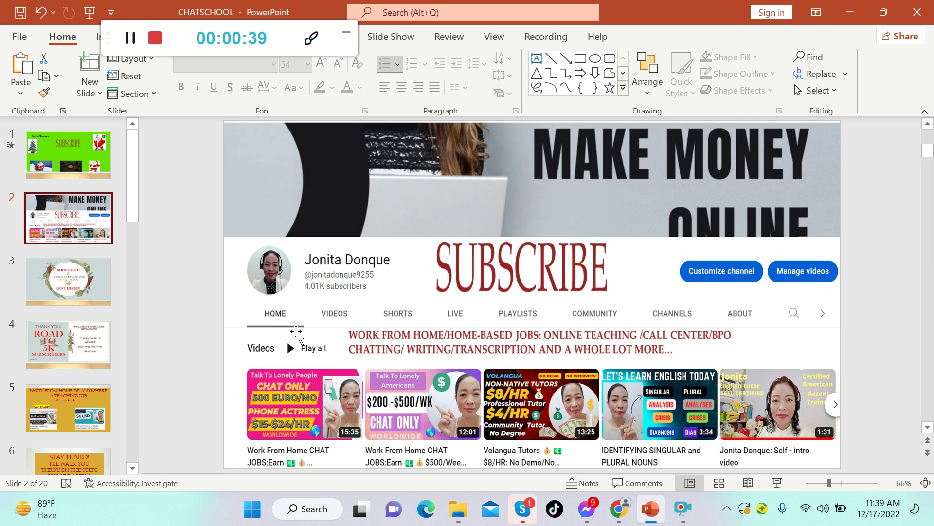
# - Show slide 3, SHOUT OUT!, then slide 4, ROAD TO 5K SUBSCRIBERS
pyautogui.click(38, 292)
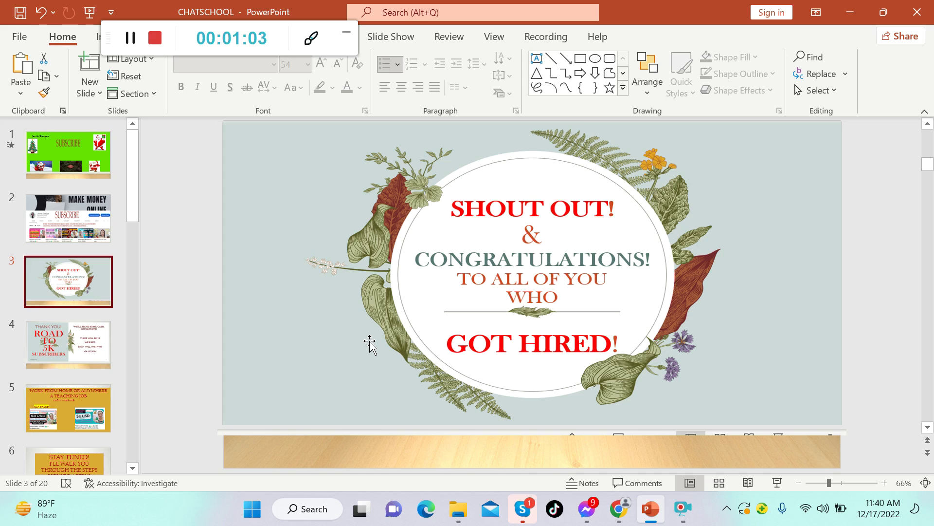
pyautogui.click(84, 349)
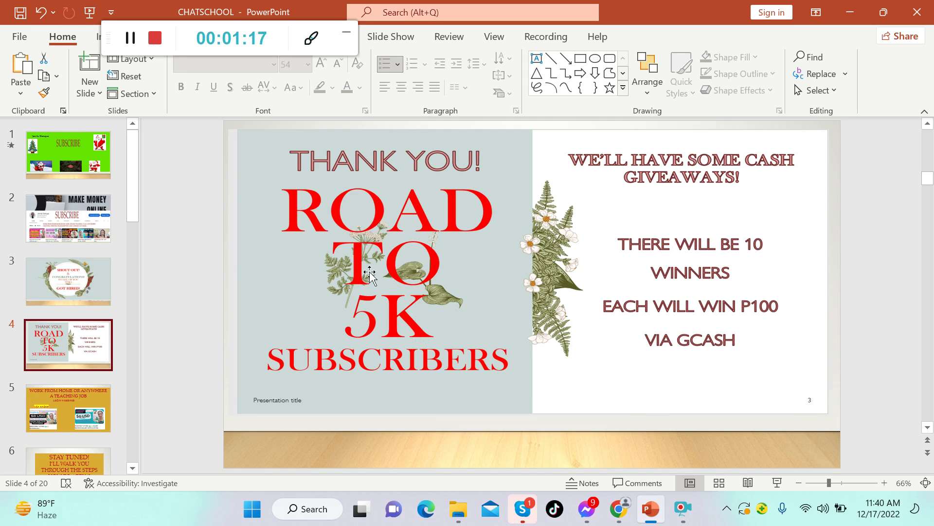
pyautogui.scroll(-2, 73, 352)
# - Show slide 5 on work-from-home teaching jobs, then slide 6, STAY TUNED!
pyautogui.click(68, 355)
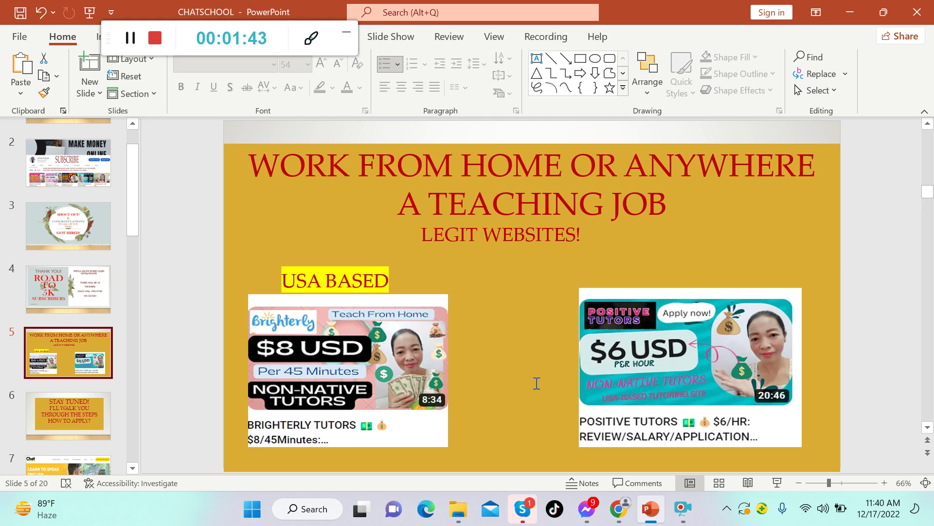
pyautogui.scroll(-2, 61, 349)
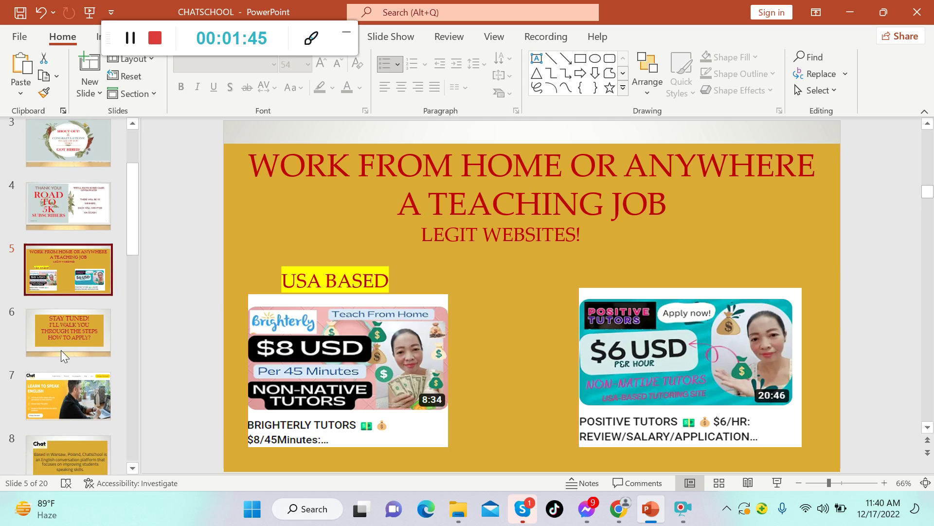
pyautogui.click(61, 349)
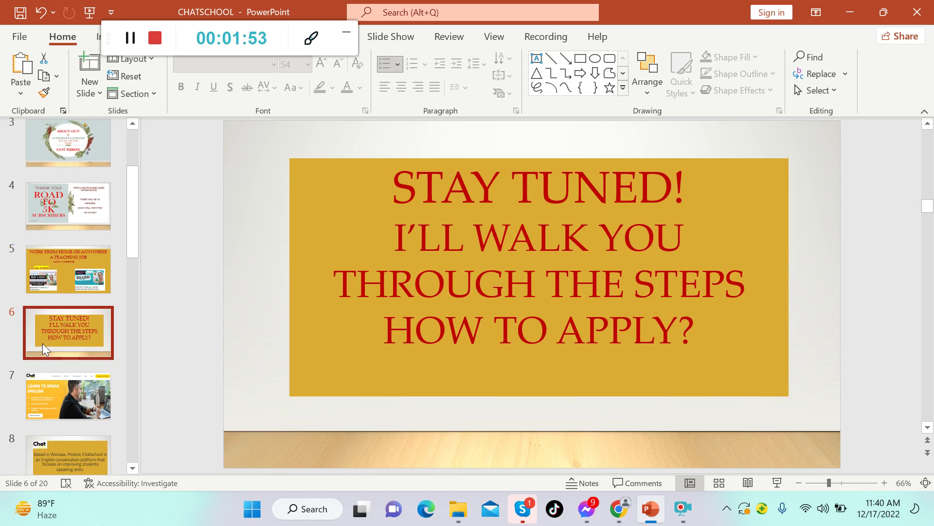
pyautogui.scroll(-1, 42, 343)
# - Step through slides 7, 8 and 9: Chatschool homepage, description and teacher requirements
pyautogui.click(34, 358)
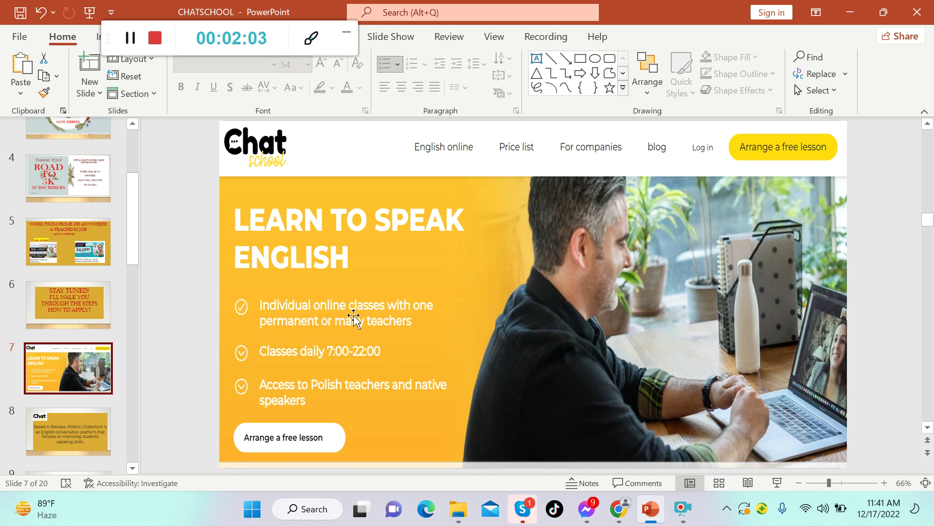
pyautogui.scroll(-3, 69, 365)
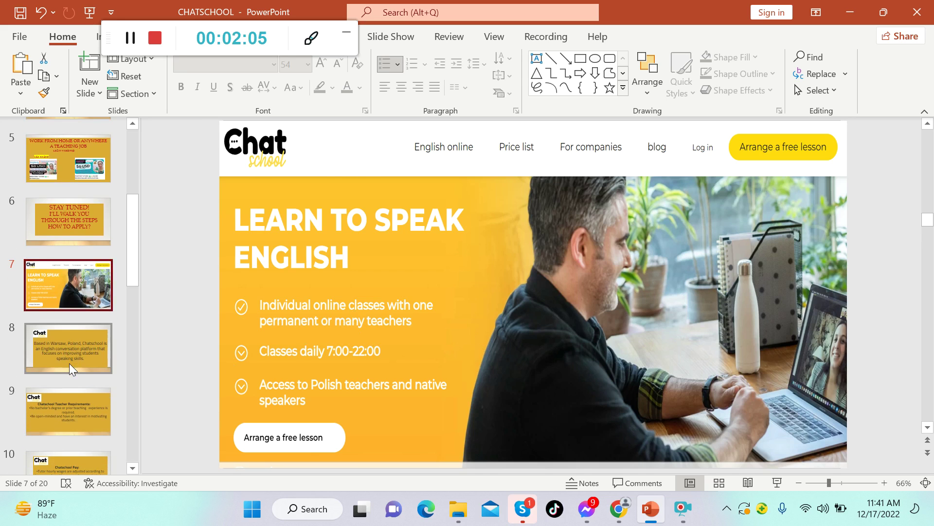
pyautogui.click(69, 363)
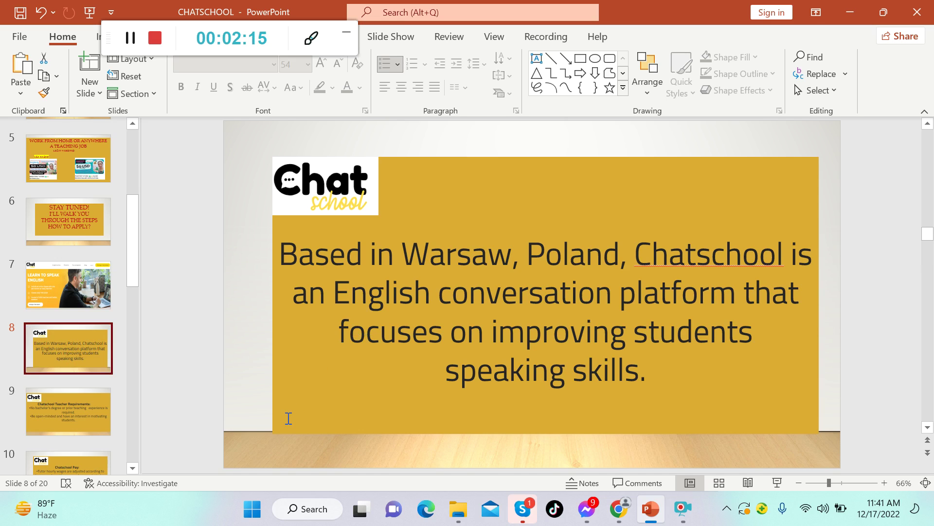
pyautogui.scroll(-2, 57, 353)
pyautogui.click(57, 352)
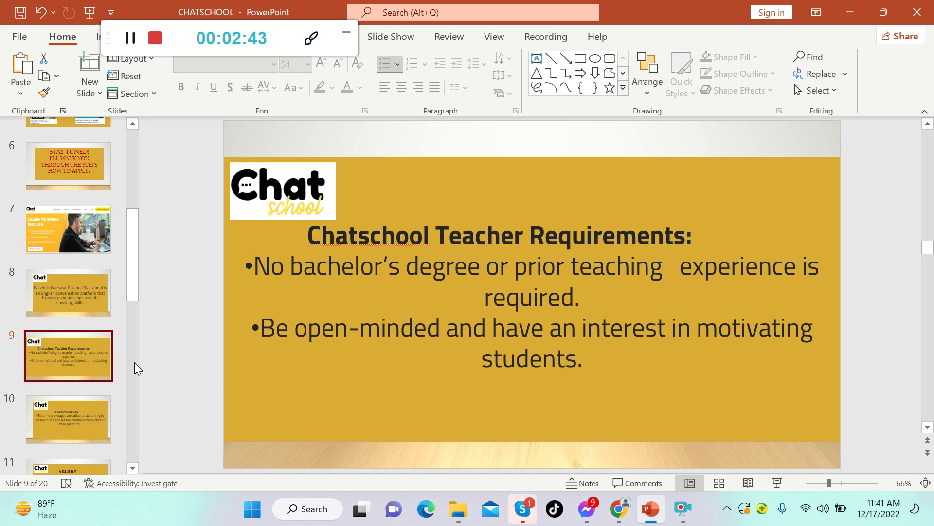
pyautogui.scroll(-1, 89, 348)
# - Show slide 10, Chatschool Pay, then slide 11 with the salary details
pyautogui.click(87, 344)
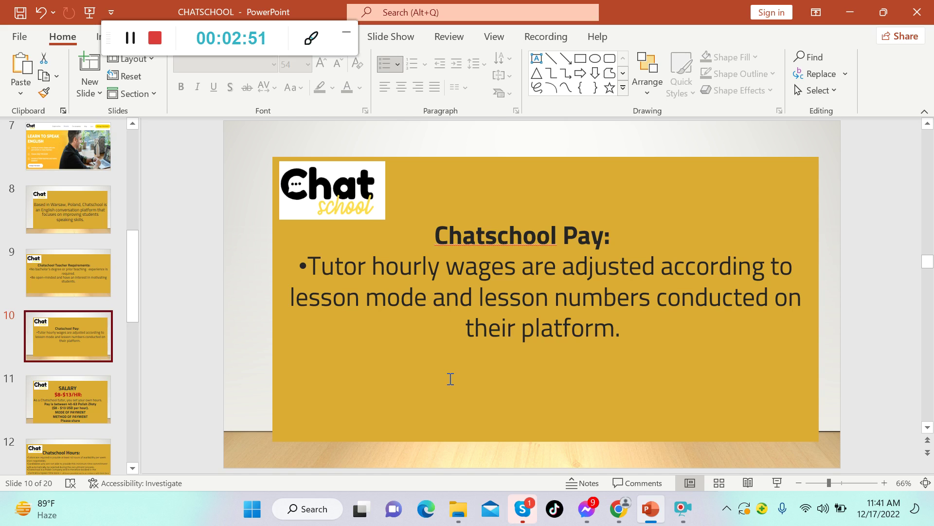
pyautogui.scroll(-1, 74, 335)
pyautogui.click(74, 326)
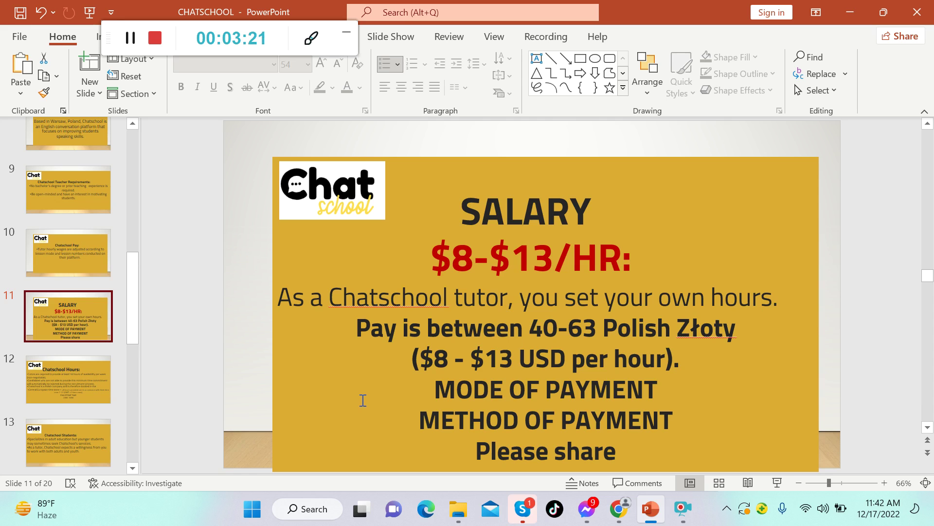
pyautogui.scroll(-1, 119, 351)
pyautogui.scroll(-2, 79, 318)
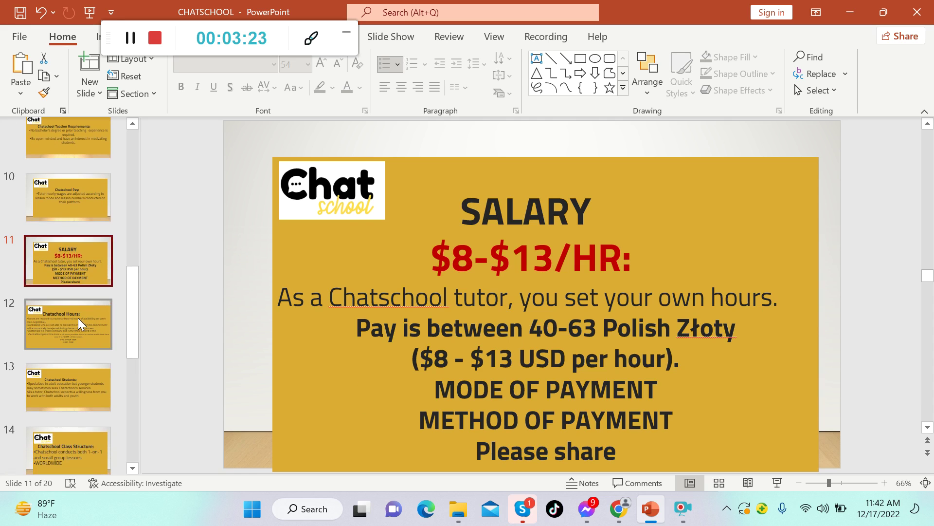
# - Add a space before slide 12's Chatschool Hours title, then show slide 13
pyautogui.click(78, 318)
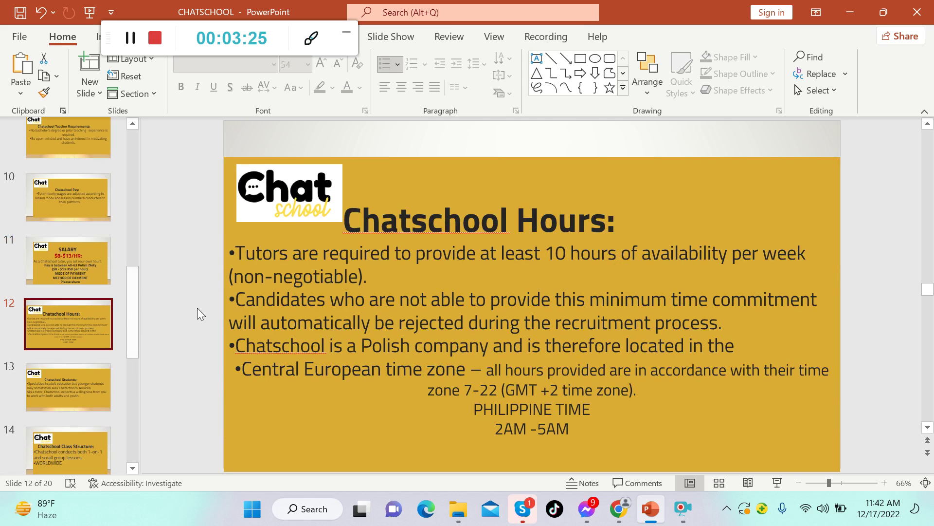
pyautogui.click(348, 221)
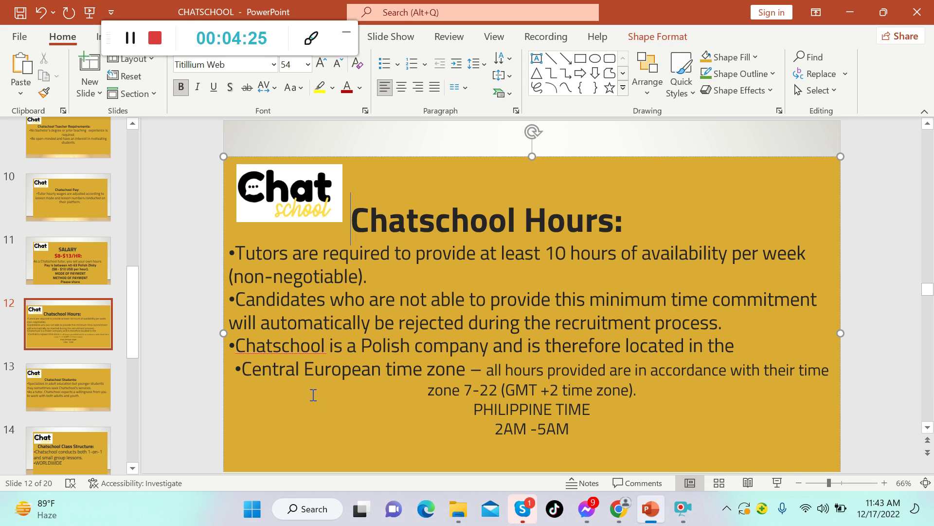
pyautogui.click(67, 375)
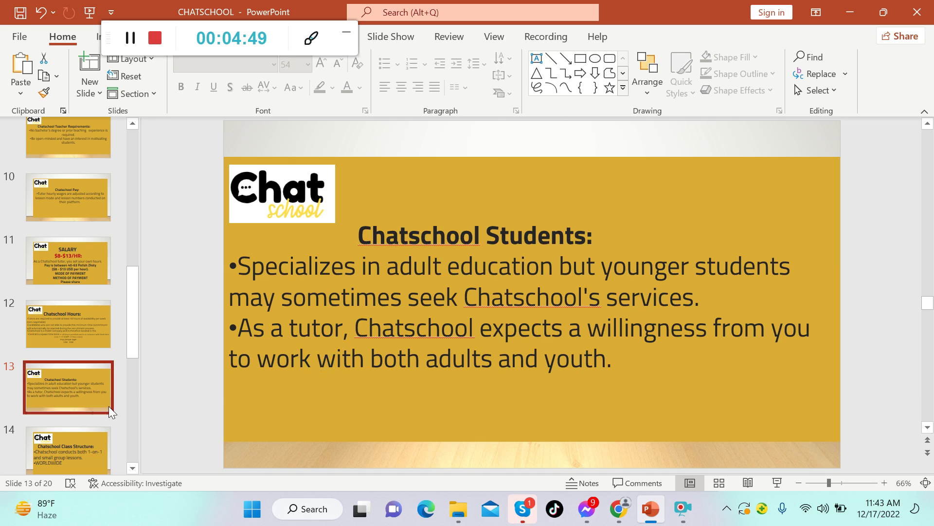
pyautogui.scroll(-2, 62, 391)
# - Step through slides 14, 15 and 16: class structure, technical requirements, application process
pyautogui.click(60, 389)
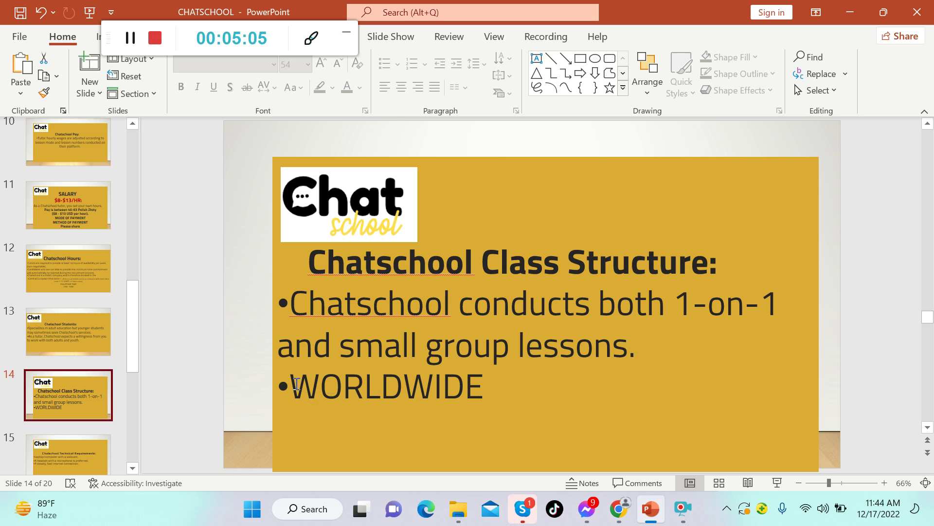
pyautogui.scroll(-1, 77, 396)
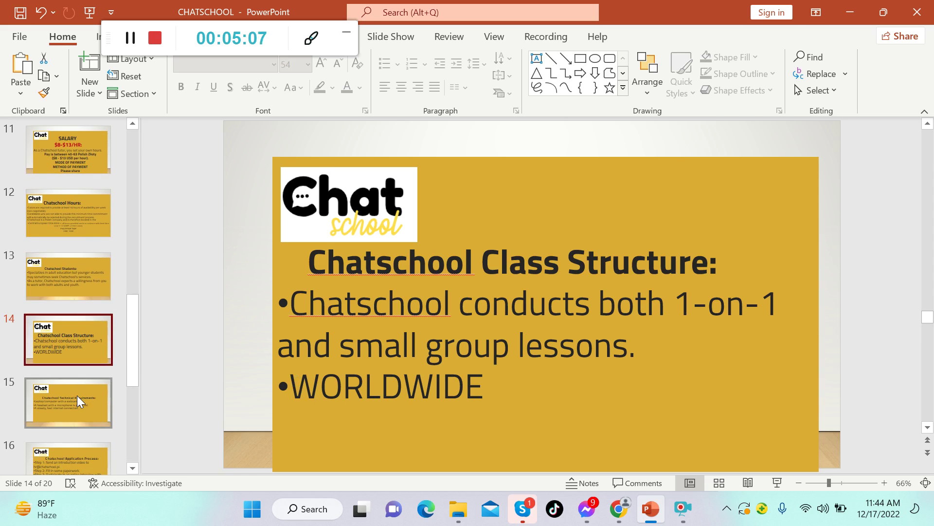
pyautogui.click(77, 395)
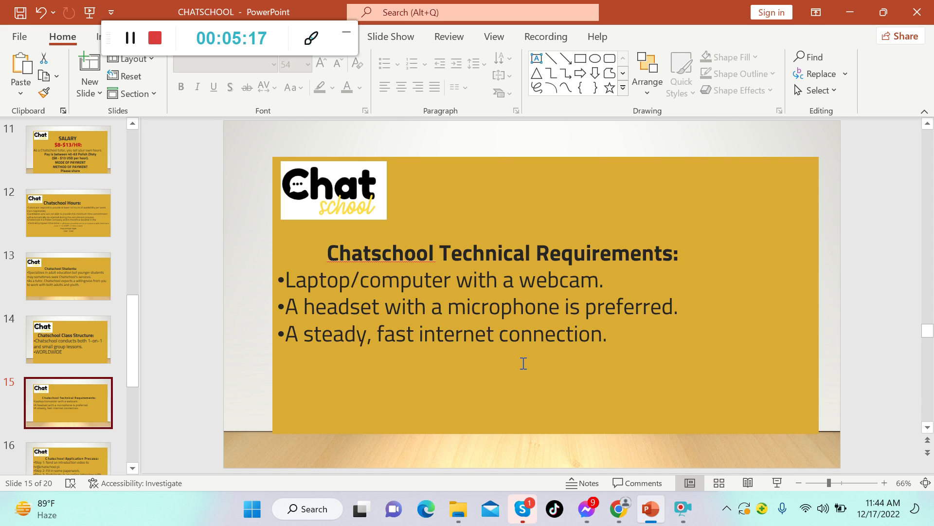
pyautogui.scroll(-2, 81, 401)
pyautogui.scroll(-1, 79, 400)
pyautogui.click(77, 398)
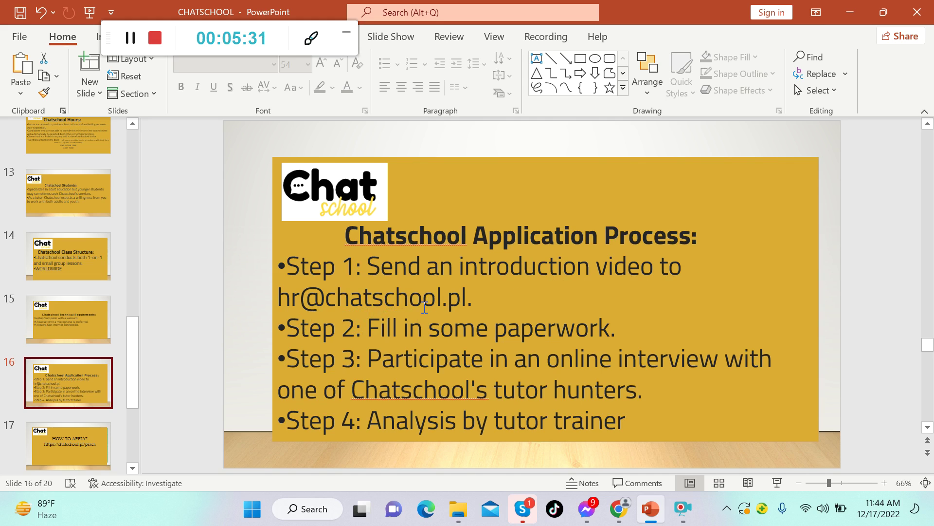
# - Select the application process text, then view slides 17 and 18 and return to 17
pyautogui.click(282, 298)
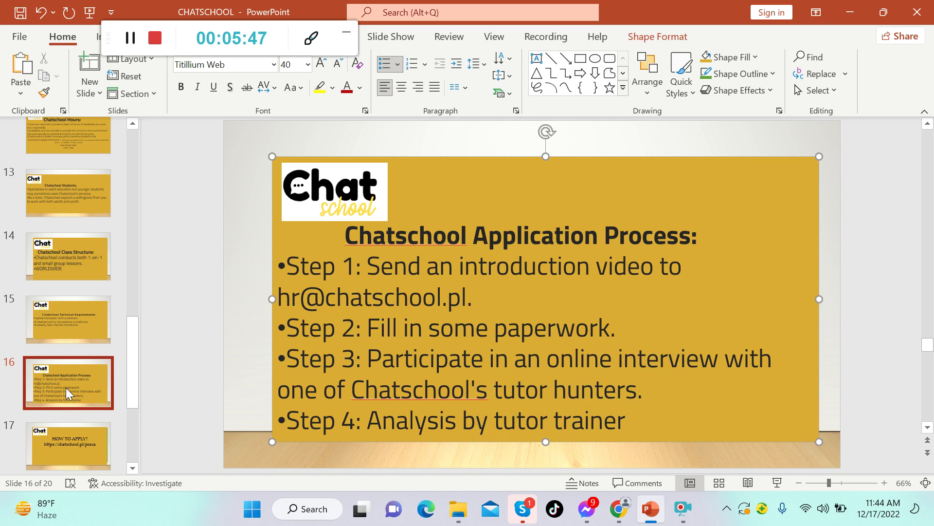
pyautogui.click(66, 438)
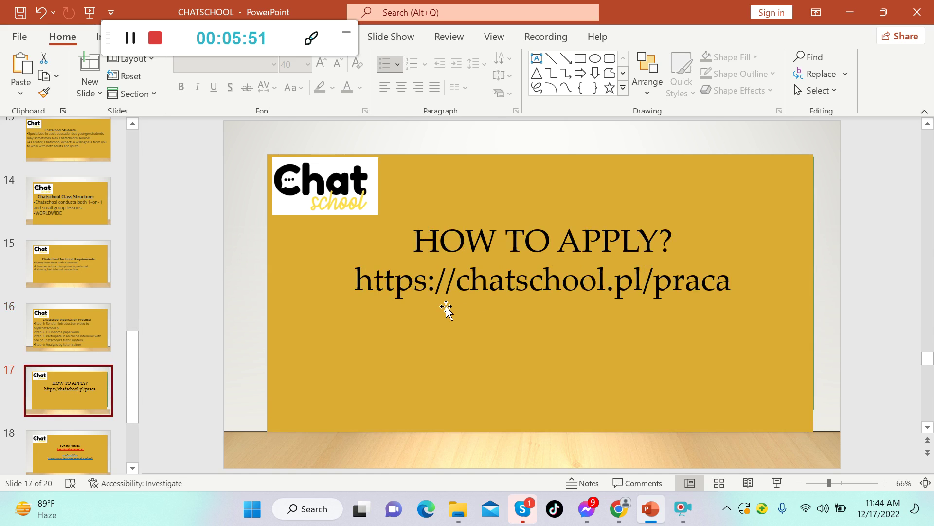
pyautogui.scroll(-1, 70, 403)
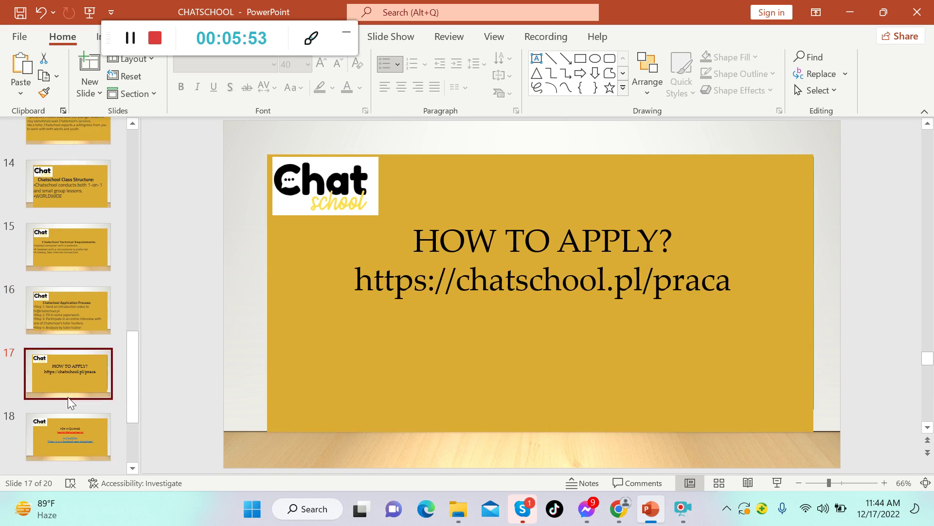
pyautogui.click(68, 425)
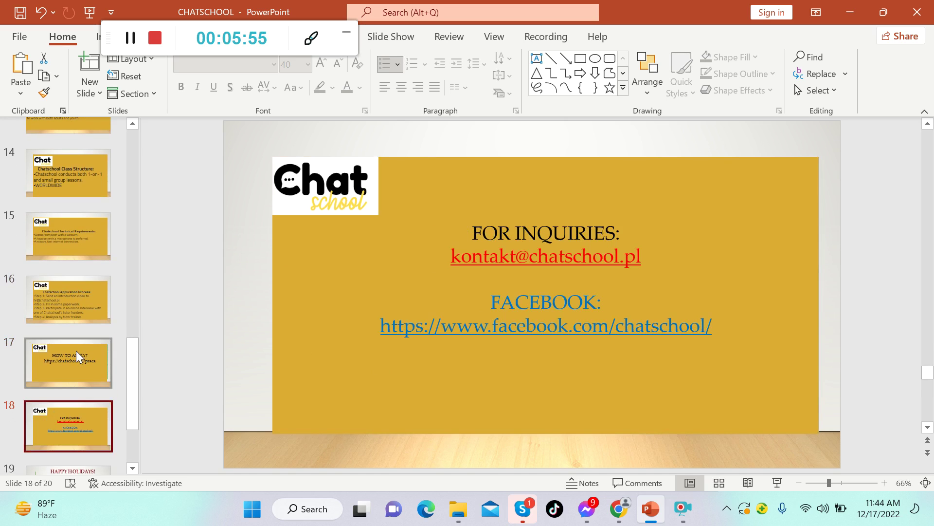
pyautogui.click(73, 369)
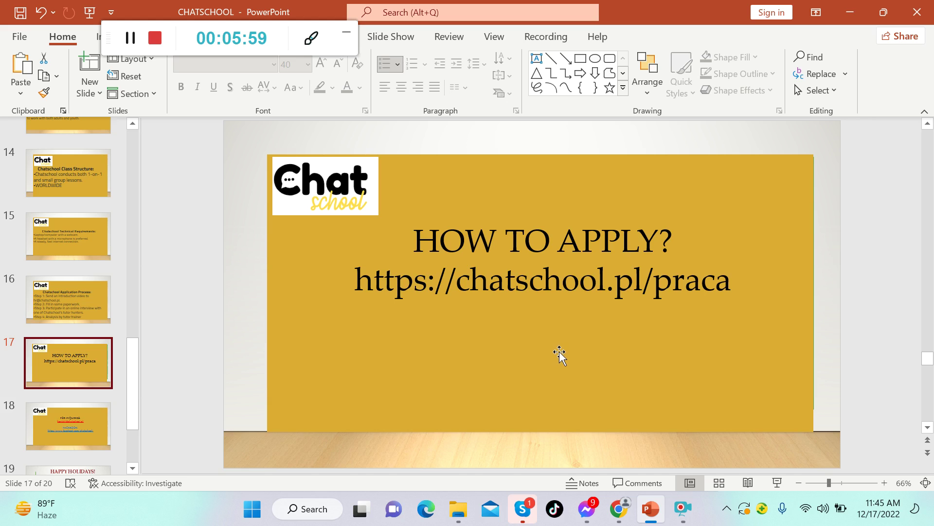
# - Bring Chrome forward on the Chatschool careers tab, chatschool.pl/praca
pyautogui.click(620, 509)
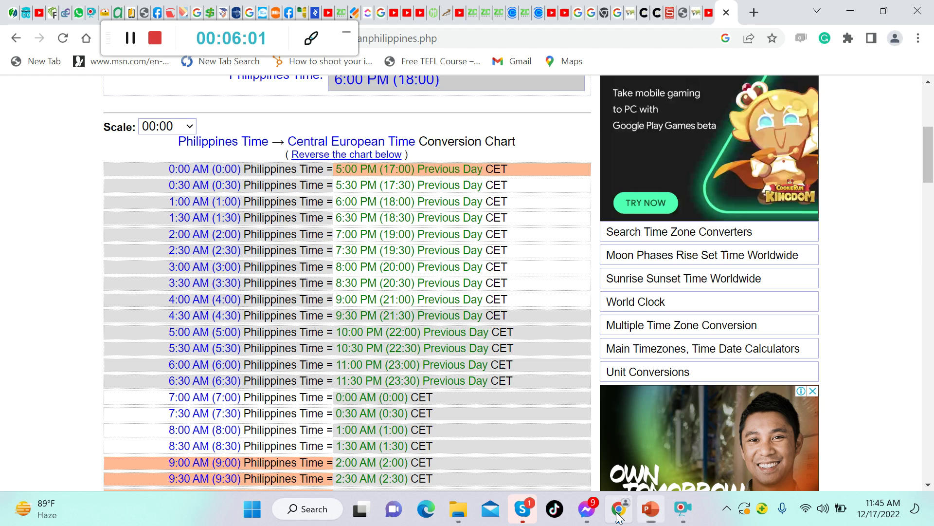
pyautogui.click(643, 12)
pyautogui.moveTo(121, 38); pyautogui.dragTo(368, 38)
pyautogui.moveTo(928, 339)
pyautogui.mouseDown()
pyautogui.moveTo(903, 207)
pyautogui.moveTo(900, 121)
pyautogui.mouseUp()
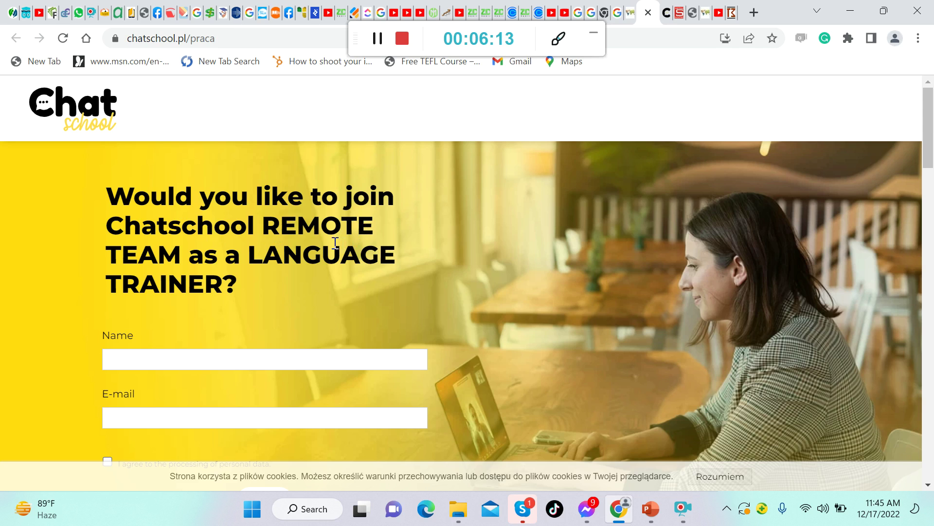
pyautogui.scroll(-4, 529, 325)
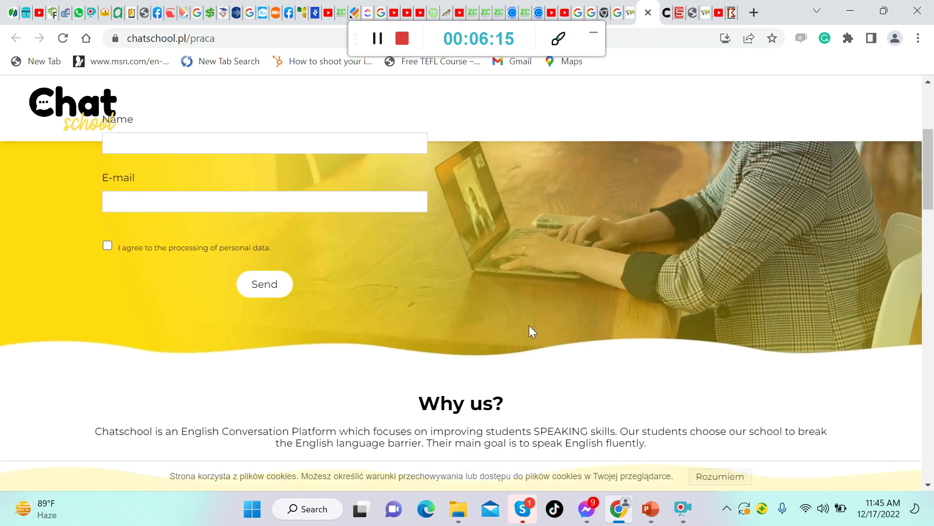
pyautogui.scroll(-2, 530, 325)
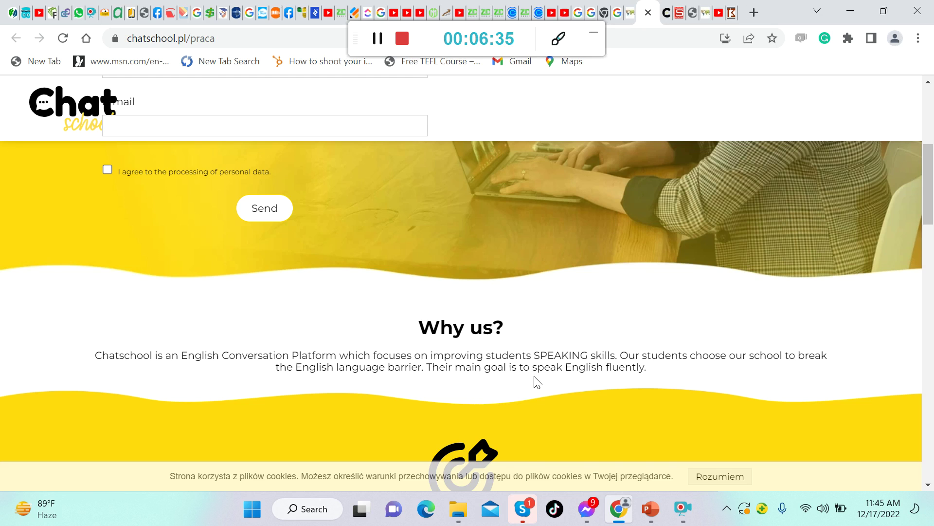
pyautogui.scroll(-3, 537, 383)
pyautogui.scroll(-2, 537, 382)
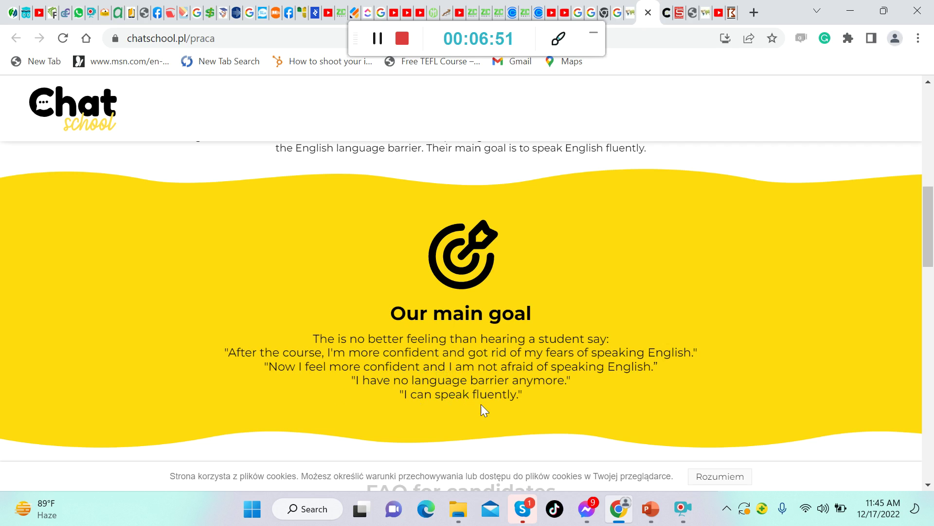
pyautogui.scroll(-3, 546, 387)
pyautogui.scroll(-2, 546, 386)
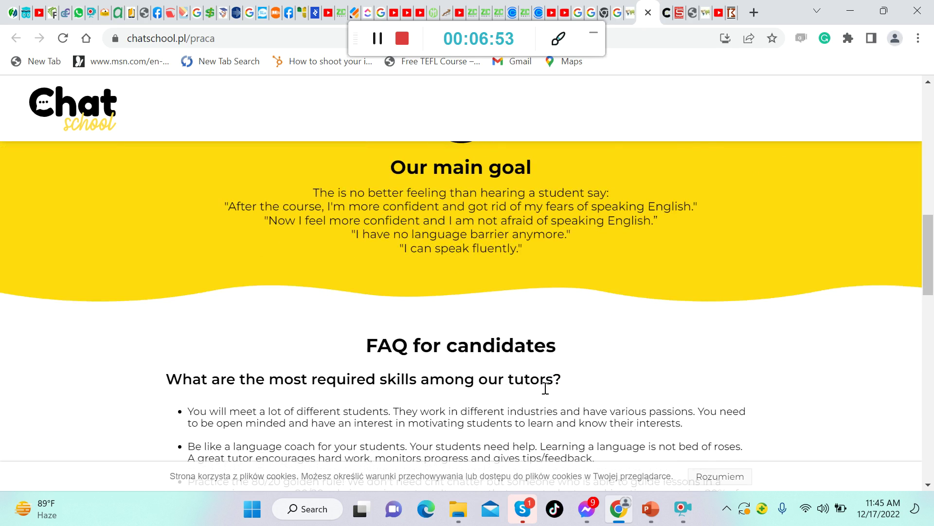
pyautogui.scroll(-3, 546, 388)
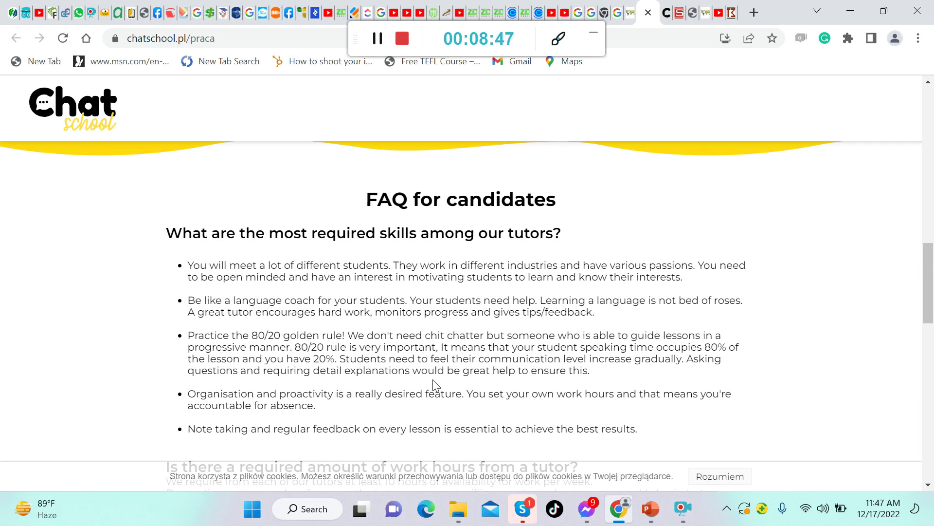
pyautogui.scroll(-1, 434, 385)
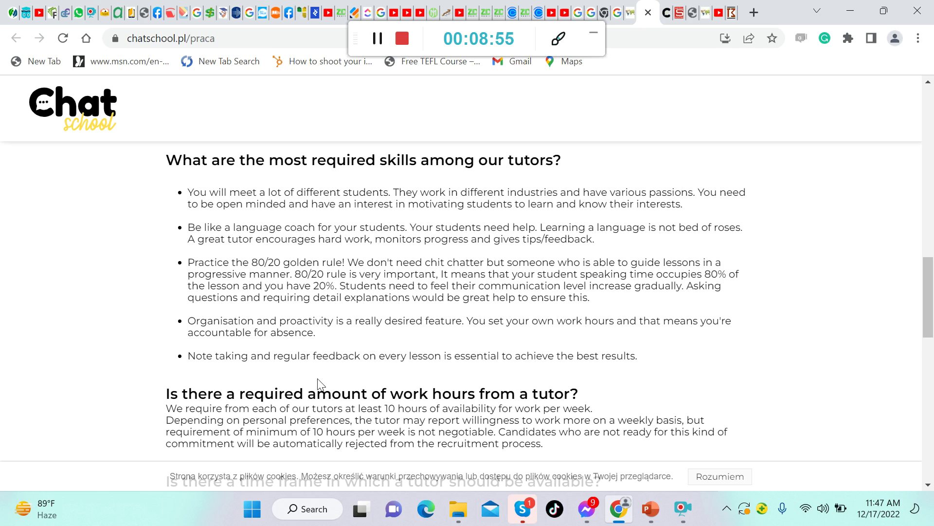
pyautogui.scroll(-1, 312, 384)
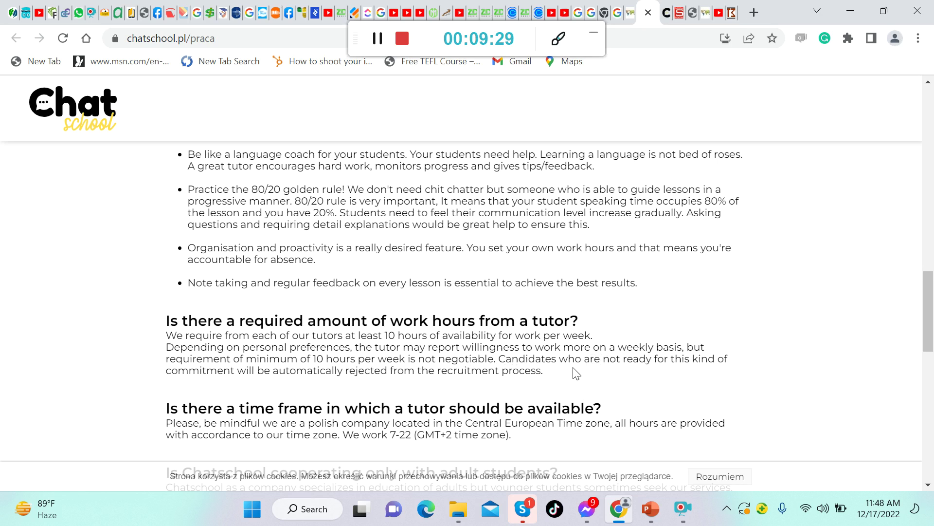
pyautogui.scroll(-1, 582, 357)
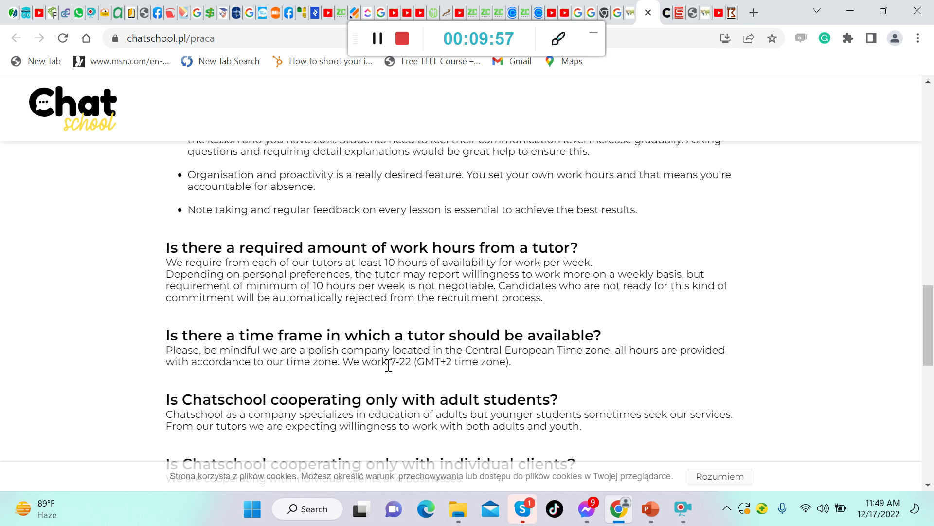
pyautogui.scroll(-1, 392, 364)
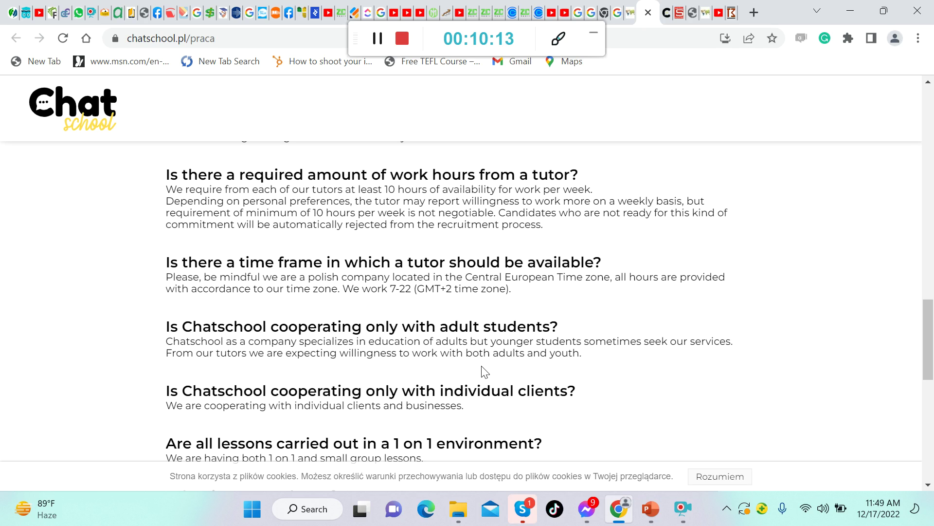
pyautogui.scroll(-1, 221, 401)
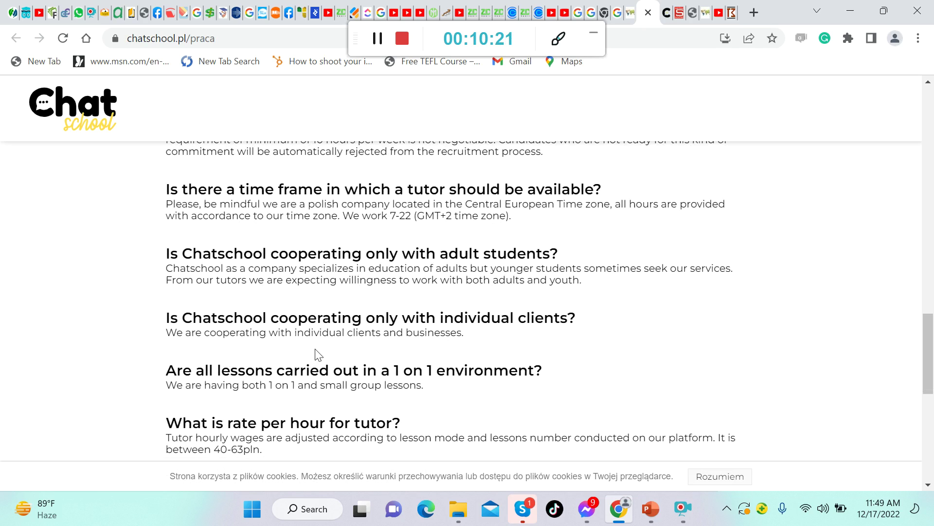
pyautogui.scroll(-1, 285, 355)
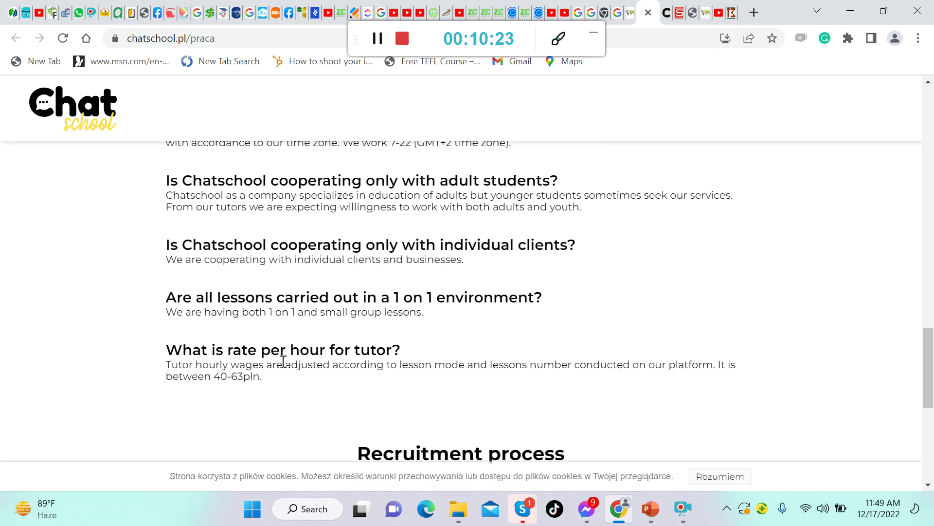
# - Browse the careers page down to the Recruitment process and footer, then back up
pyautogui.click(62, 508)
pyautogui.scroll(-2, 284, 405)
pyautogui.scroll(-1, 284, 405)
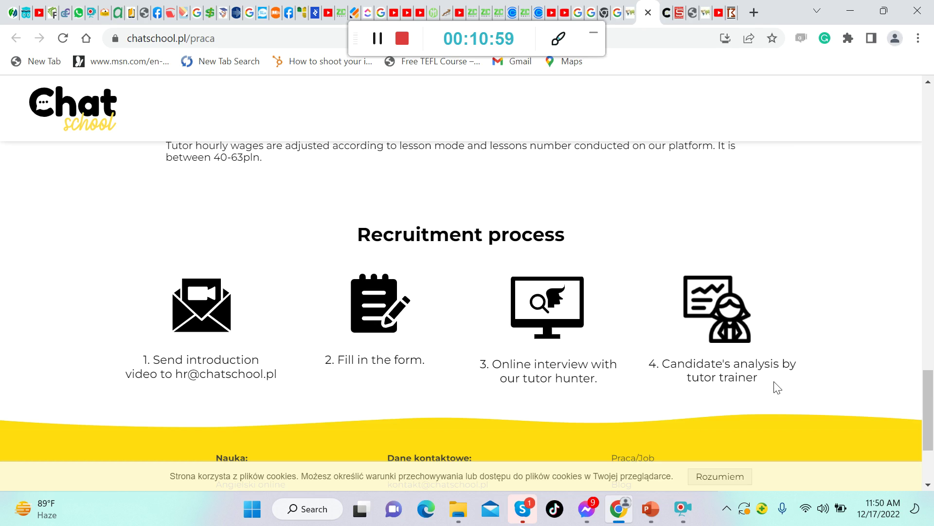
pyautogui.scroll(-1, 781, 383)
pyautogui.scroll(-1, 778, 377)
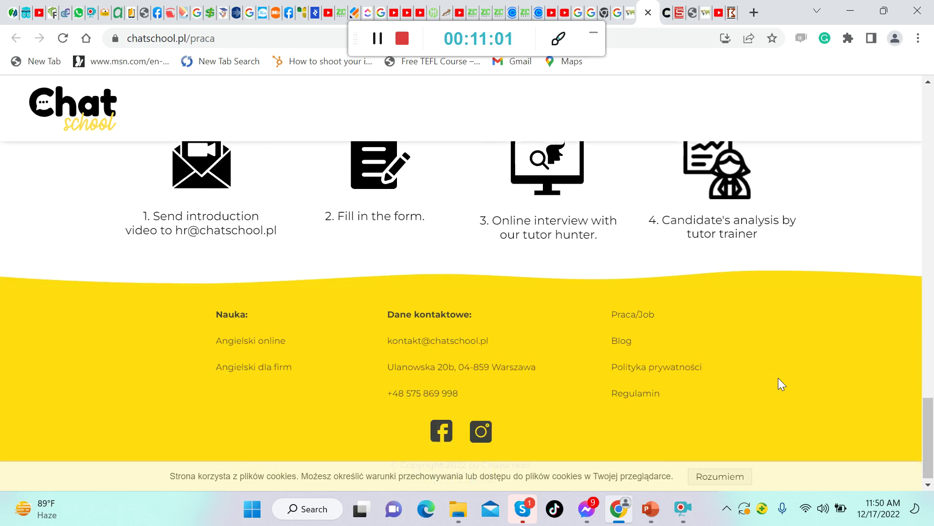
pyautogui.scroll(2, 776, 377)
pyautogui.scroll(2, 776, 377)
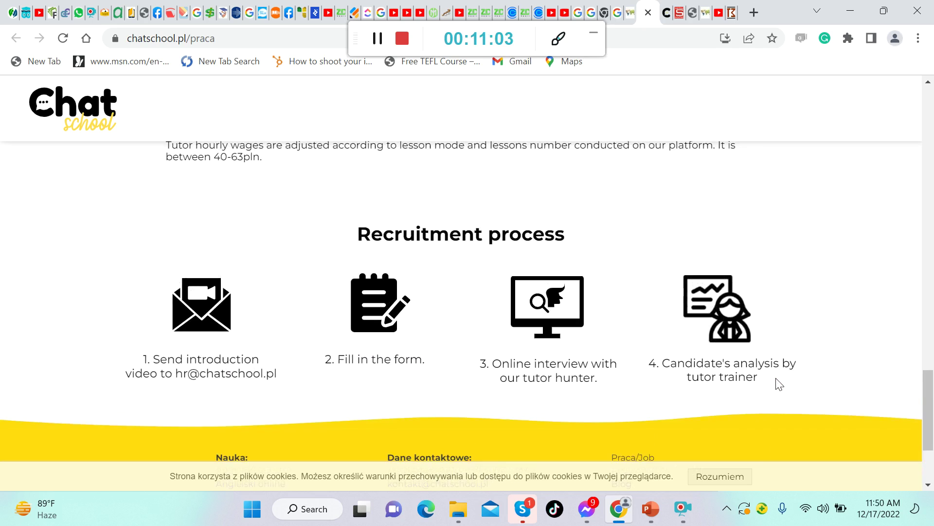
pyautogui.scroll(4, 775, 377)
pyautogui.scroll(3, 329, 292)
pyautogui.scroll(4, 238, 239)
pyautogui.scroll(3, 237, 240)
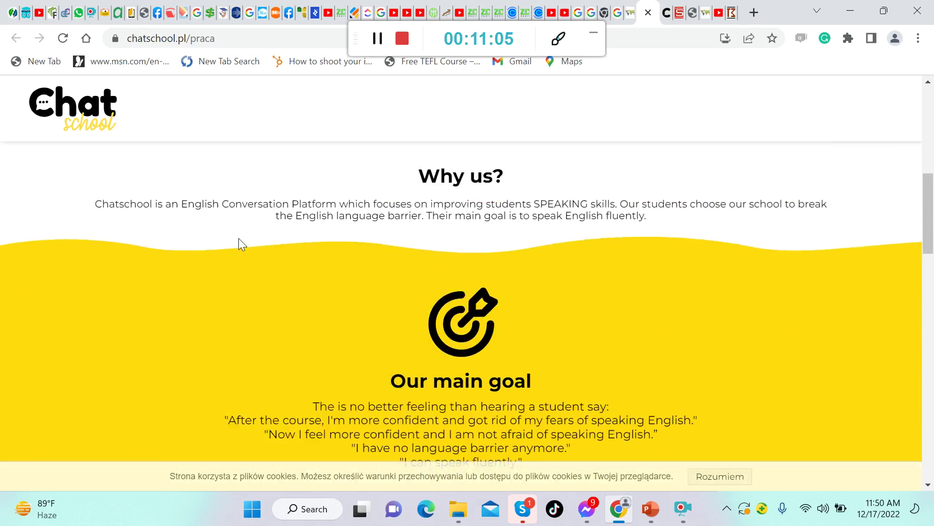
pyautogui.scroll(3, 238, 240)
pyautogui.scroll(3, 238, 240)
pyautogui.scroll(2, 238, 240)
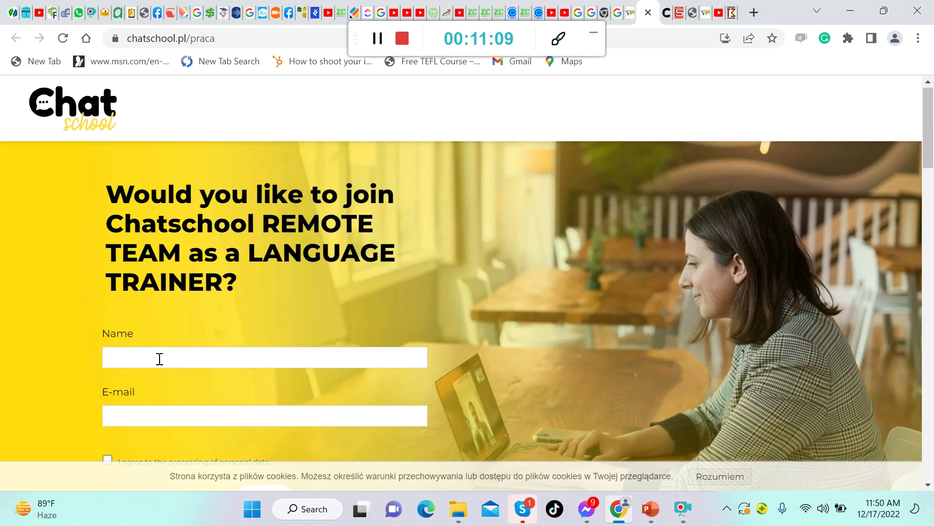
pyautogui.scroll(-3, 160, 359)
pyautogui.scroll(1, 159, 343)
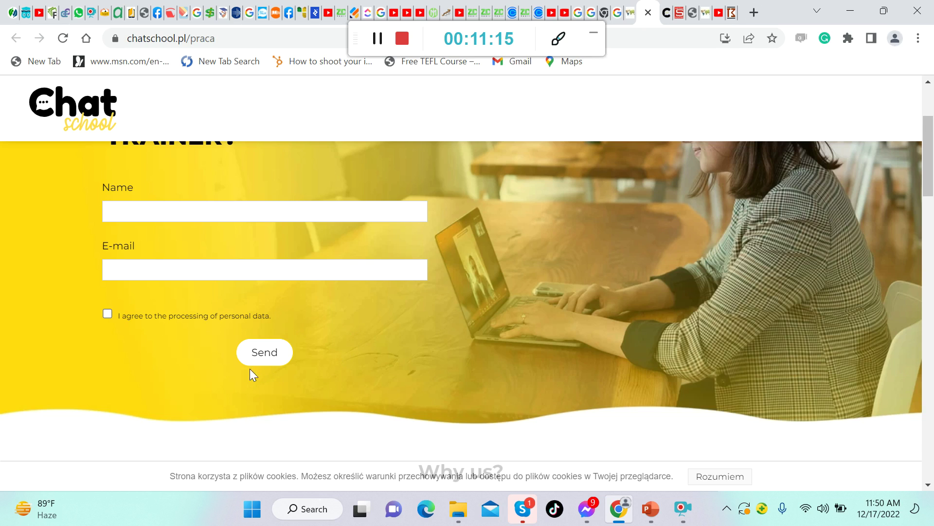
# - Show the chatschool.pl home page Contact form, then return to the PowerPoint deck
pyautogui.click(667, 13)
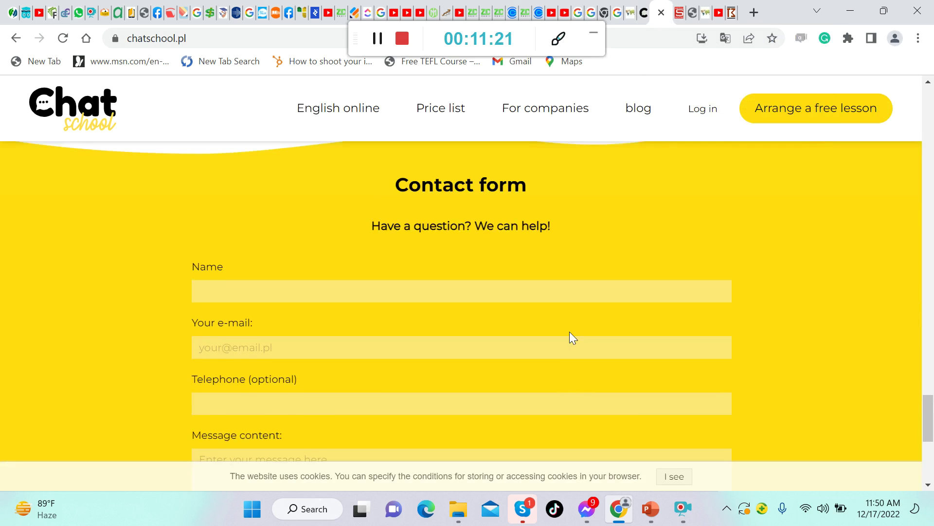
pyautogui.scroll(1, 572, 337)
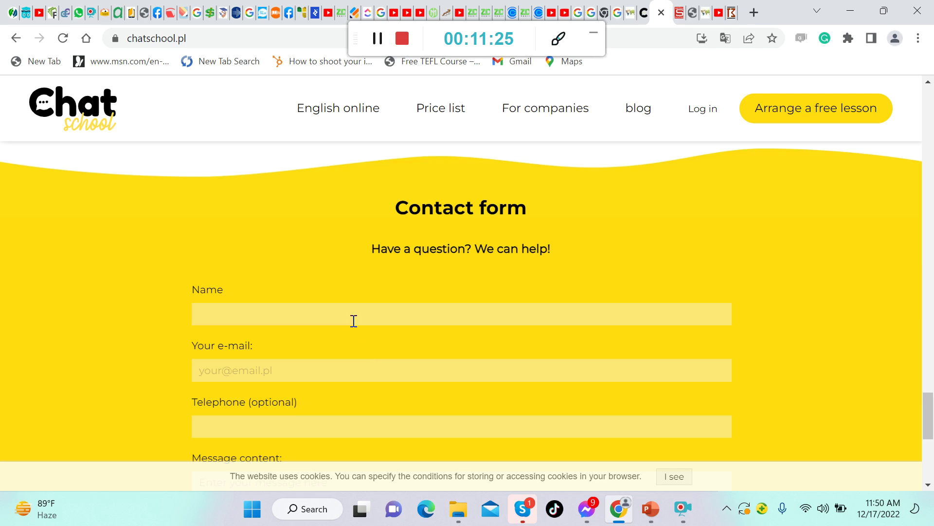
pyautogui.scroll(-3, 367, 382)
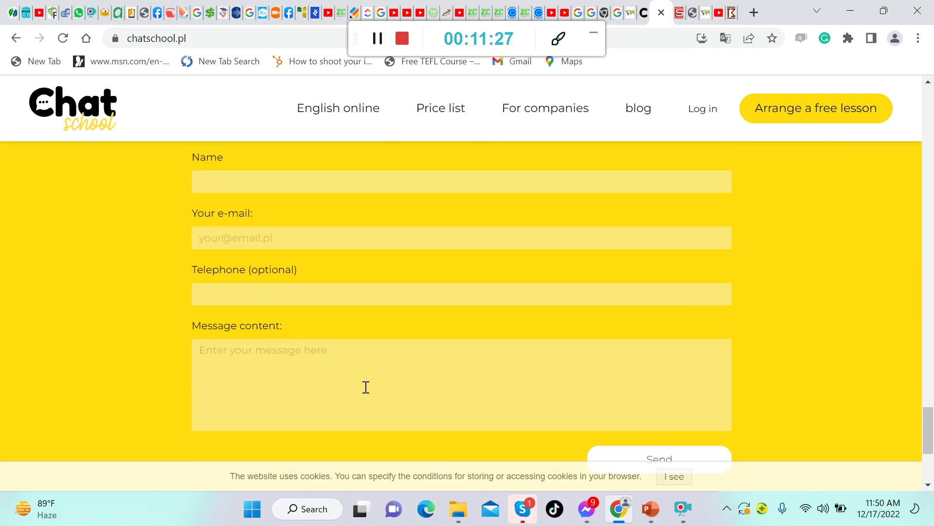
pyautogui.scroll(-3, 365, 385)
pyautogui.scroll(-3, 365, 387)
pyautogui.scroll(3, 672, 372)
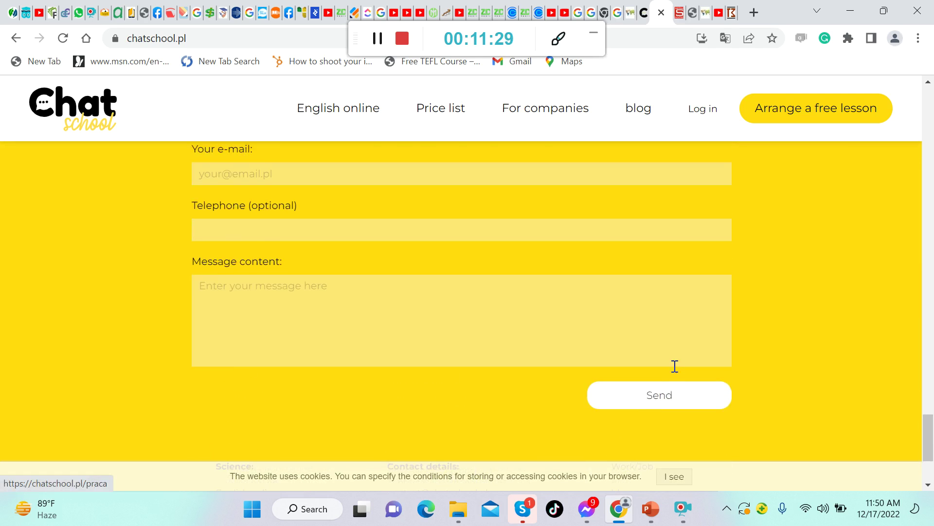
pyautogui.scroll(3, 676, 395)
pyautogui.scroll(3, 679, 431)
pyautogui.scroll(1, 679, 434)
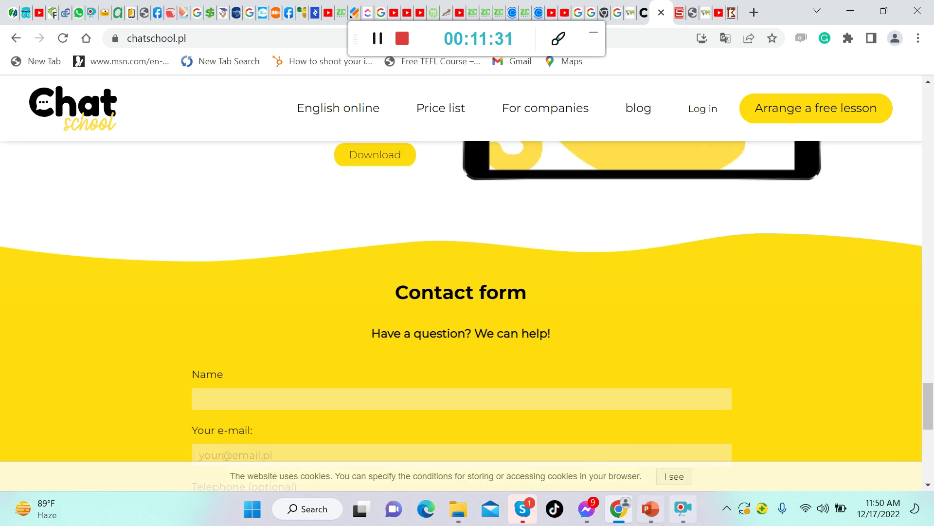
pyautogui.click(650, 509)
pyautogui.scroll(-1, 69, 367)
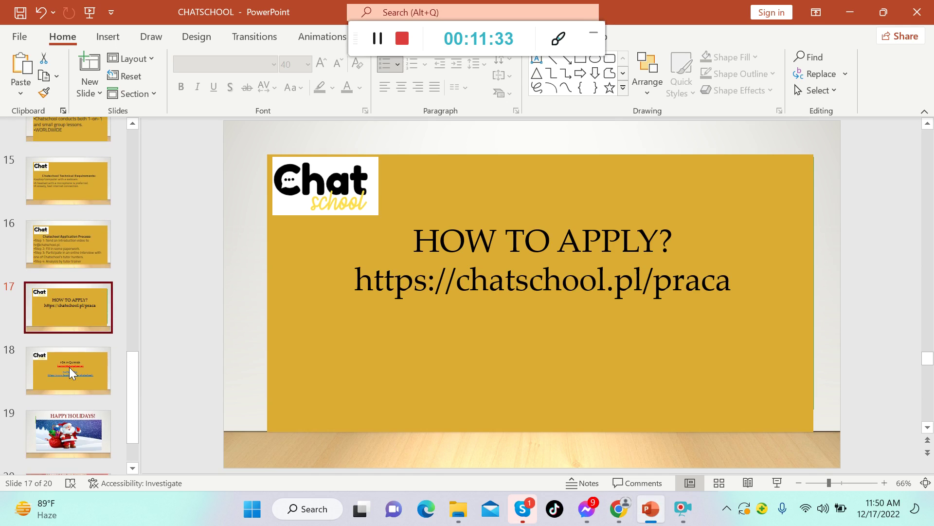
pyautogui.scroll(-1, 70, 367)
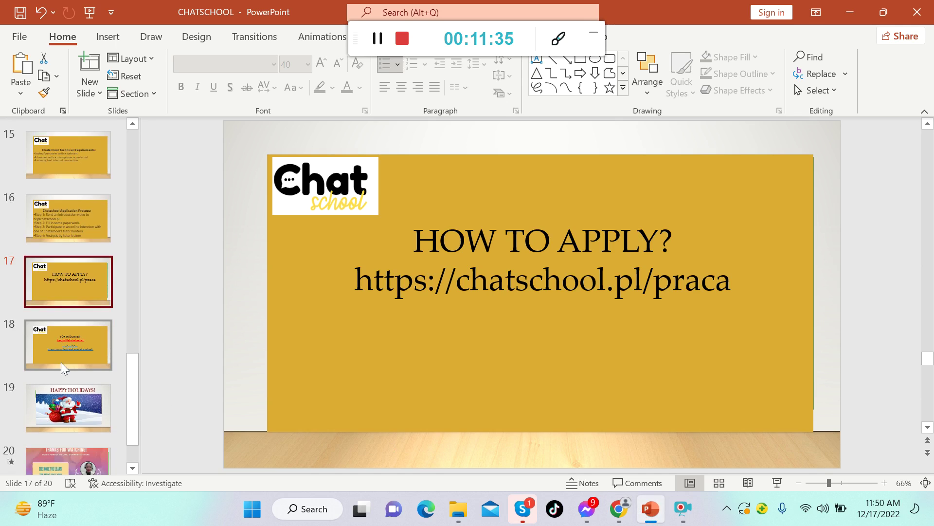
# - Show slide 19, Happy Holidays, then the final slide 20, Thanks for Watching
pyautogui.click(67, 363)
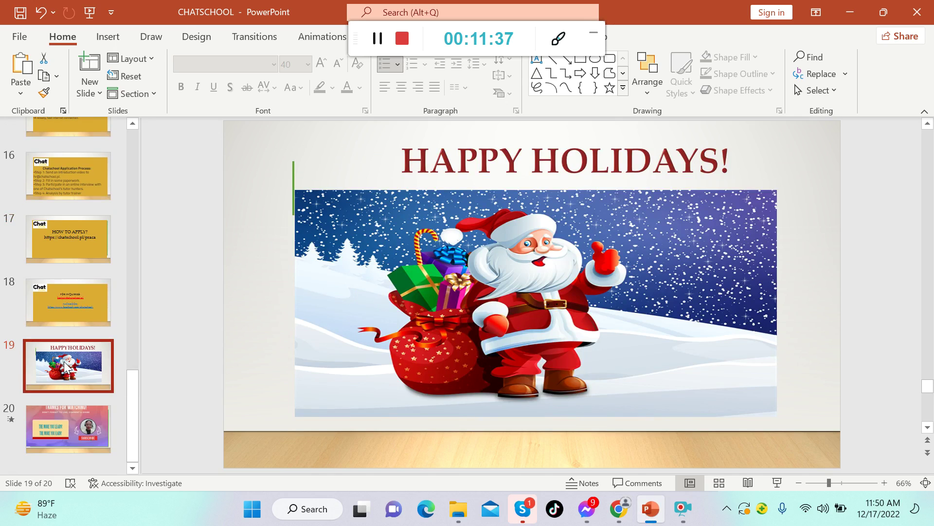
pyautogui.click(69, 426)
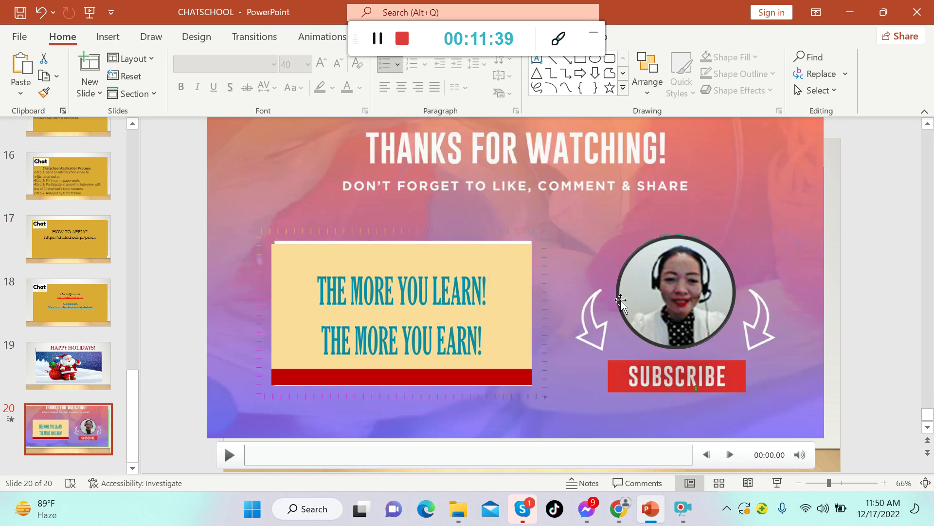